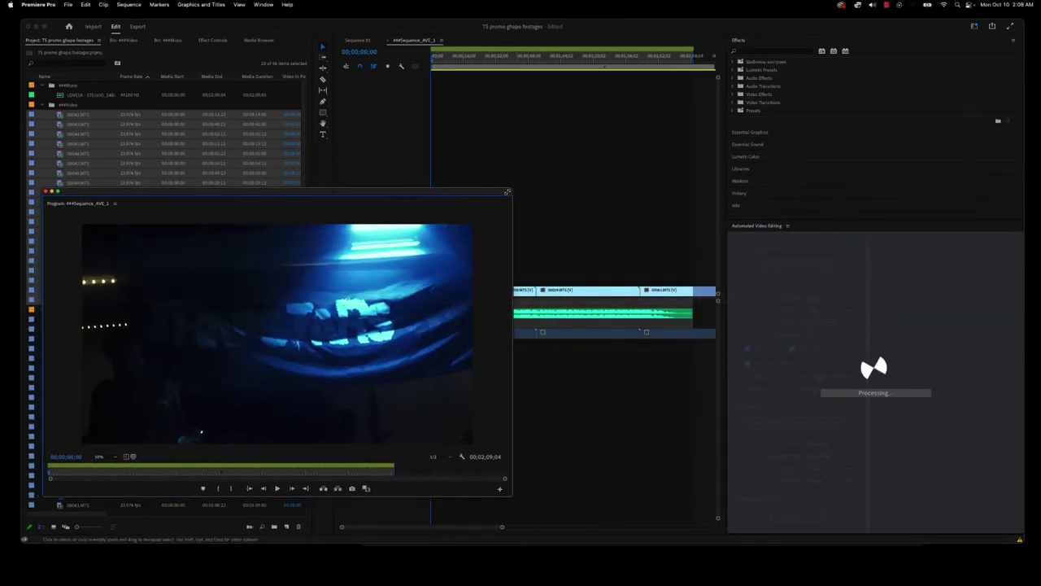
- Shrink the floating Program monitor and change its zoom from 50% to Fit
{"action": "mouse_move", "coordinate": [513, 192]}
{"action": "left_mouse_down"}
{"action": "mouse_move", "coordinate": [405, 192]}
{"action": "mouse_move", "coordinate": [310, 166]}
{"action": "left_mouse_up"}
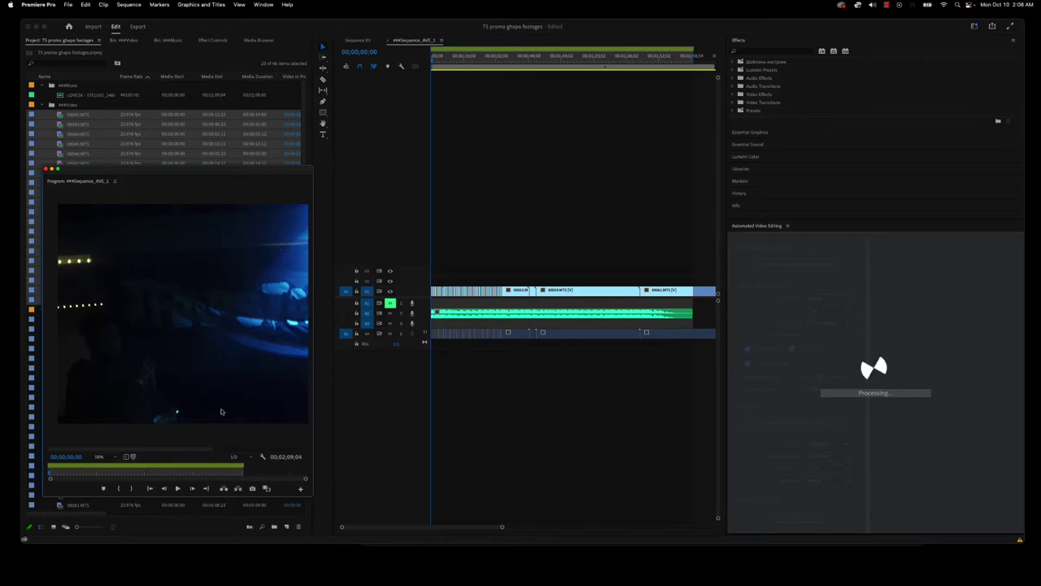
{"action": "left_click", "coordinate": [108, 460]}
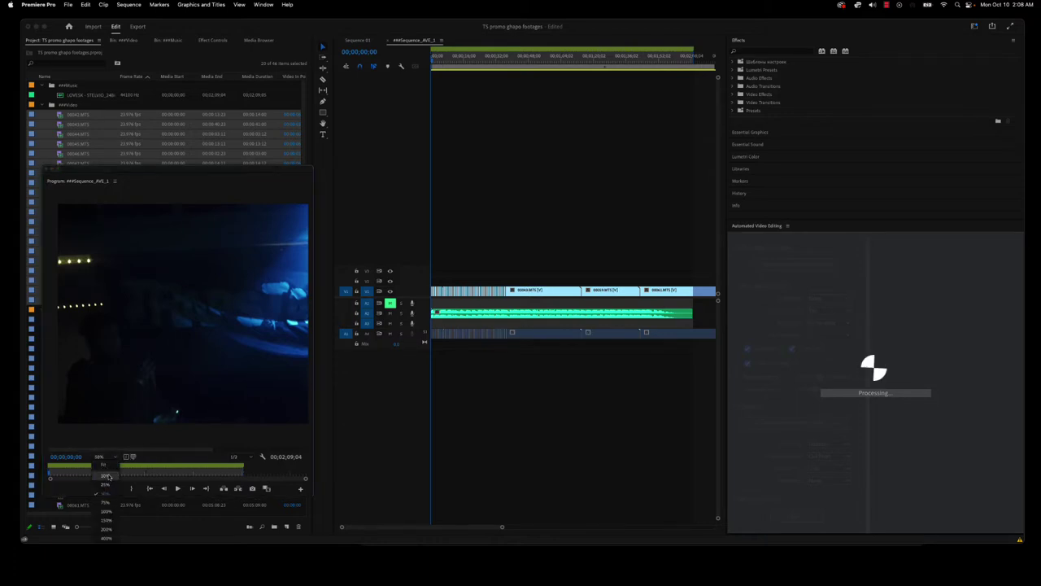
{"action": "left_click", "coordinate": [111, 471]}
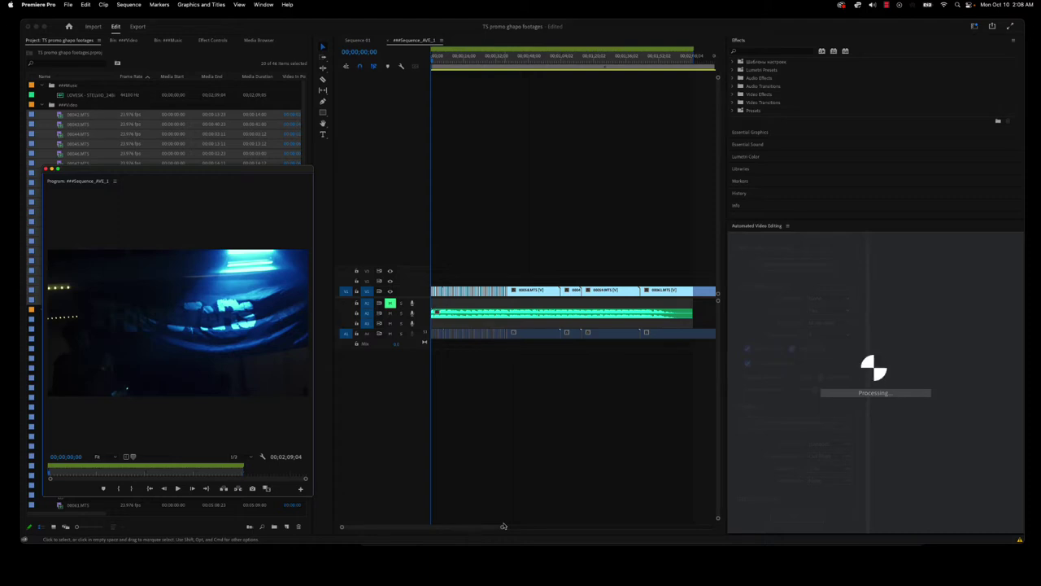
- Zoom out the timeline and wait for Automated Video Editing to finish processing
{"action": "left_click_drag", "start_coordinate": [501, 528], "coordinate": [554, 524]}
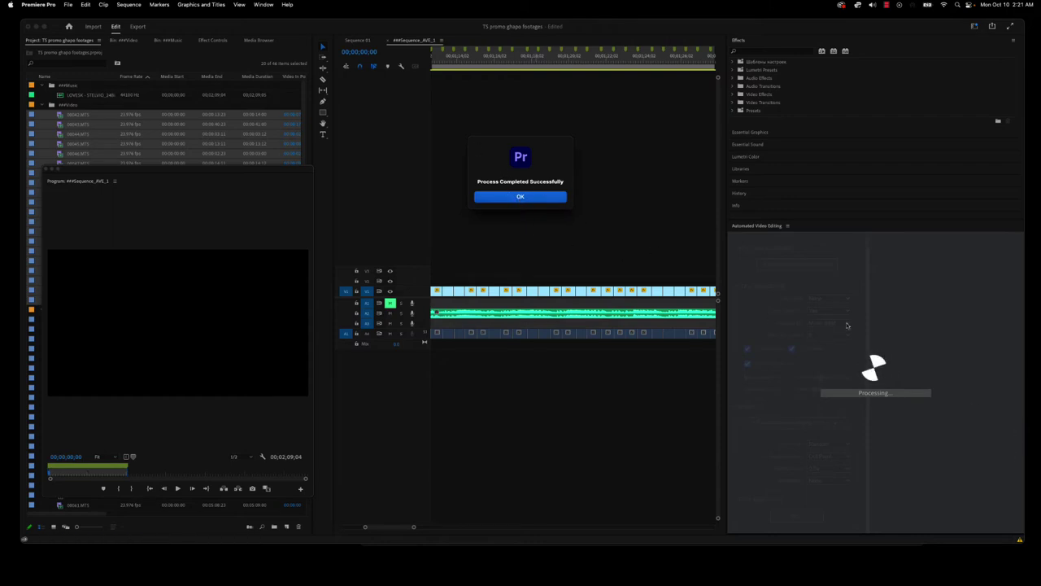
- Dismiss the 'Process Completed Successfully' notice and zoom out the timeline to see more clips
{"action": "left_click", "coordinate": [504, 197]}
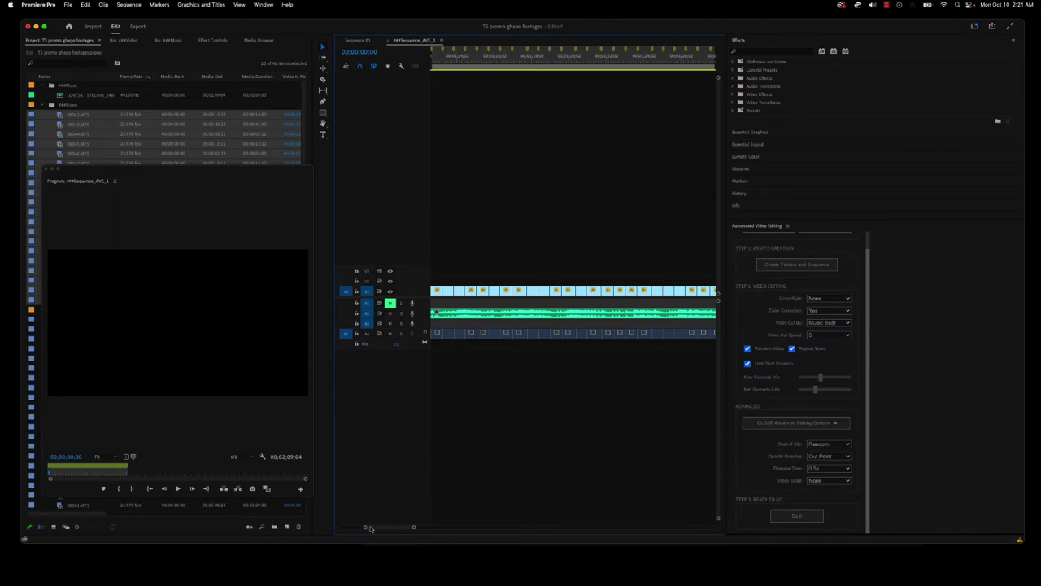
{"action": "left_click_drag", "start_coordinate": [370, 528], "coordinate": [333, 528]}
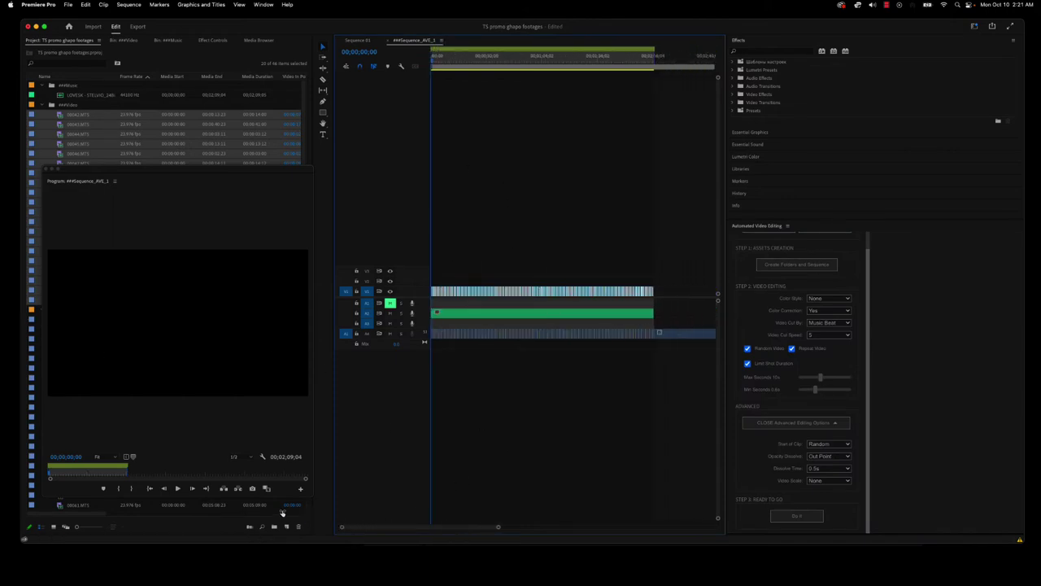
{"action": "scroll", "coordinate": [544, 235], "scroll_direction": "right", "scroll_amount": 5}
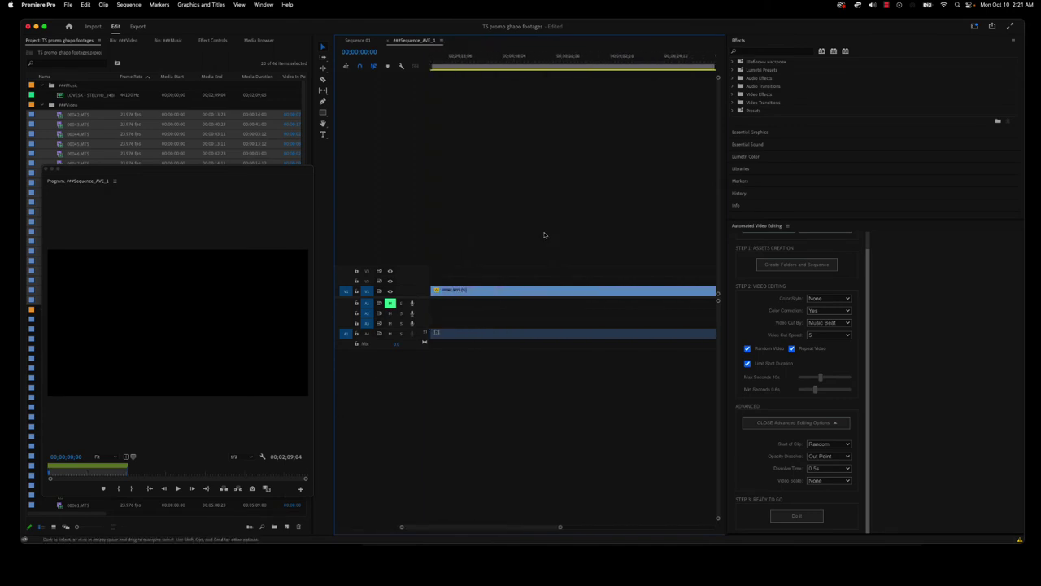
{"action": "scroll", "coordinate": [544, 235], "scroll_direction": "left", "scroll_amount": 3}
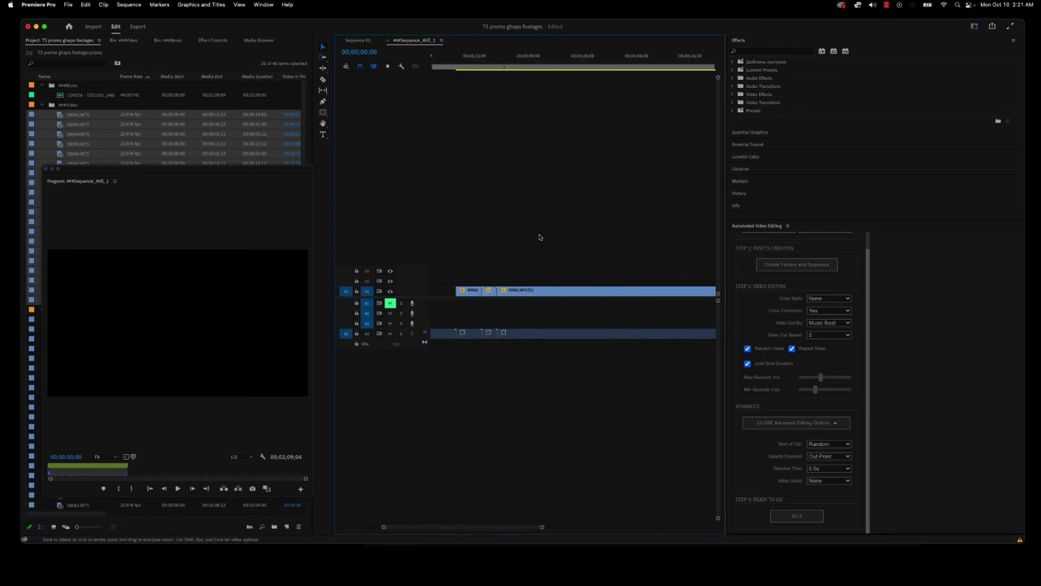
- Play from about 00;03;22;18, check 00;03;26;29, then move to 00;05;47;07
{"action": "left_click_drag", "start_coordinate": [480, 57], "coordinate": [524, 63]}
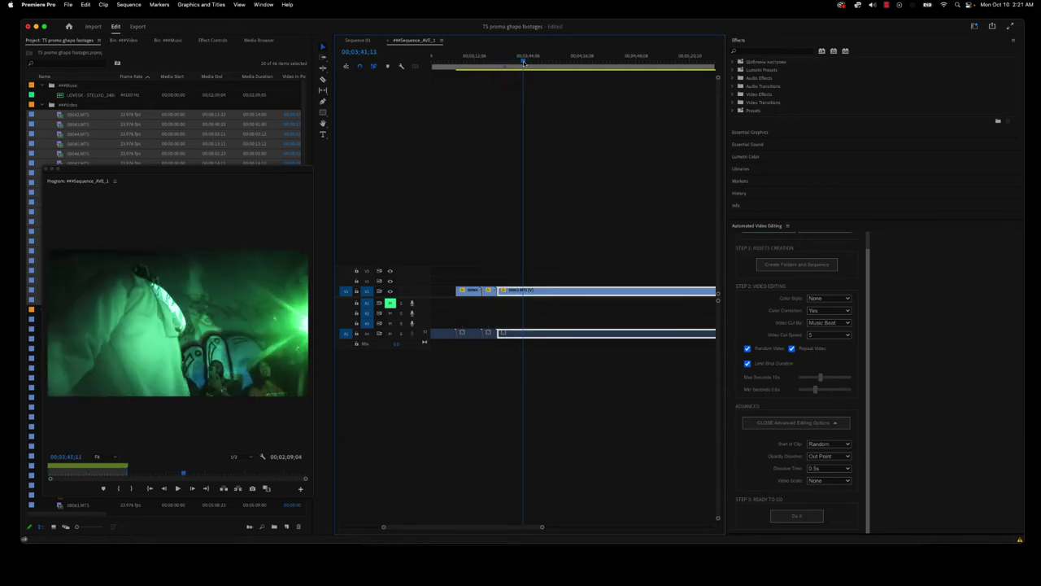
{"action": "key", "text": "space"}
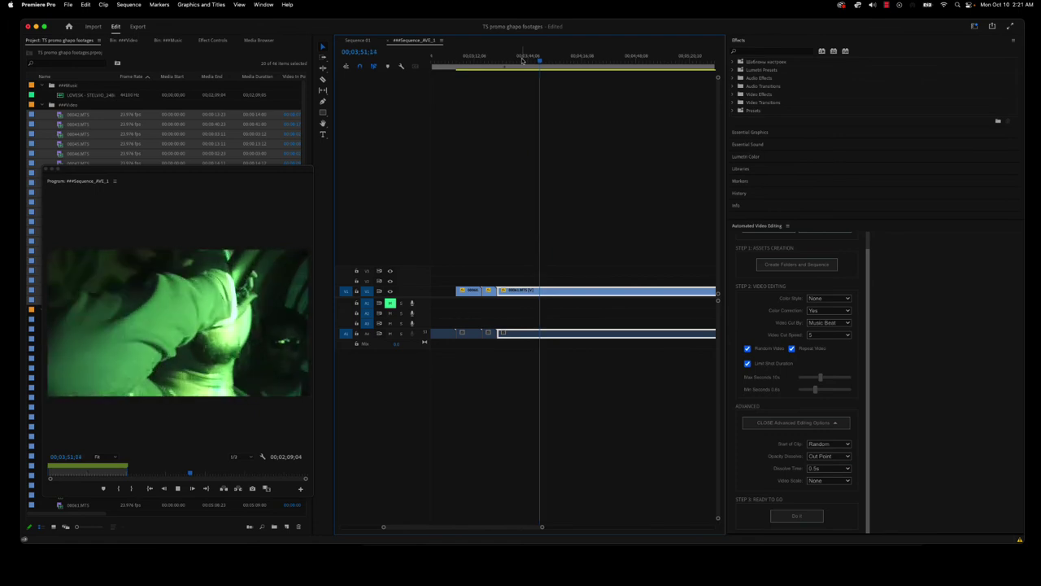
{"action": "key", "text": "space"}
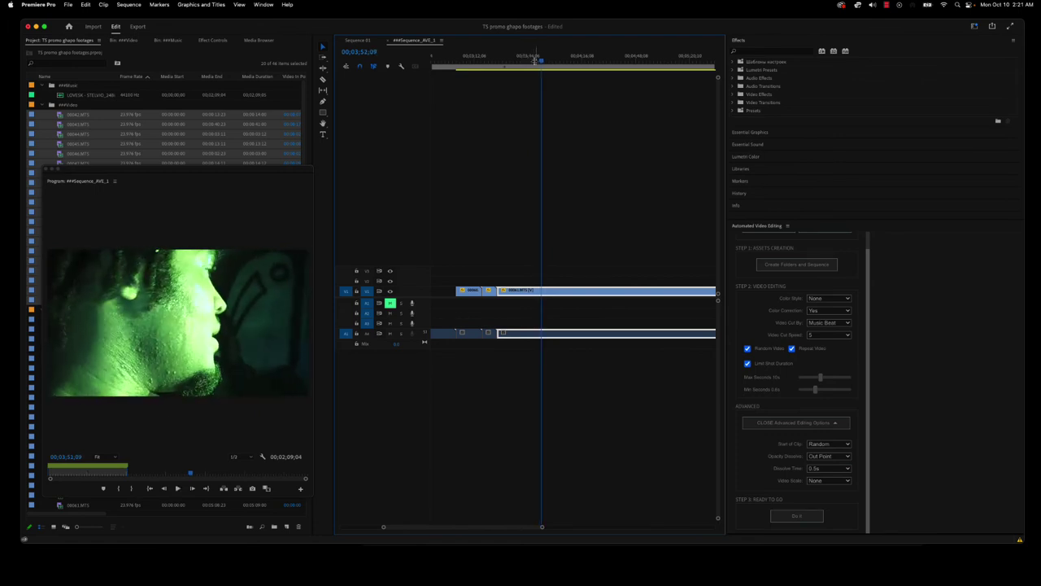
{"action": "key", "text": "space"}
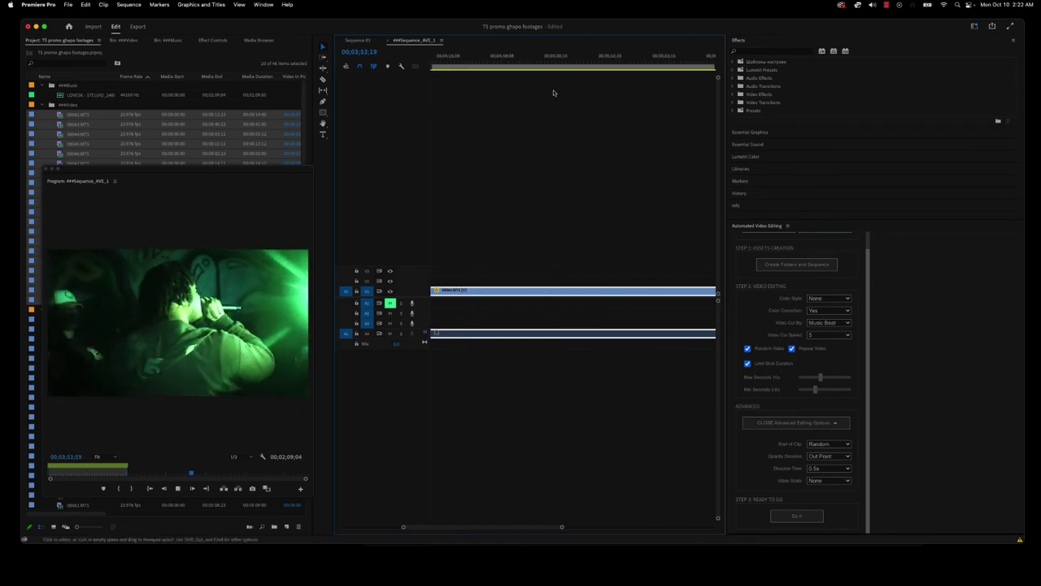
{"action": "key", "text": "space"}
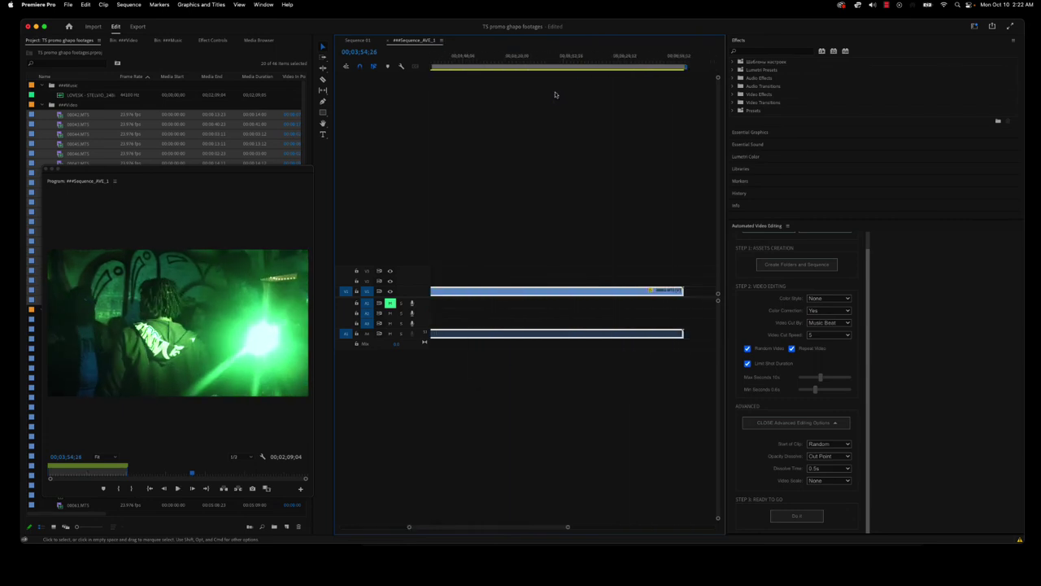
{"action": "left_click", "coordinate": [529, 67]}
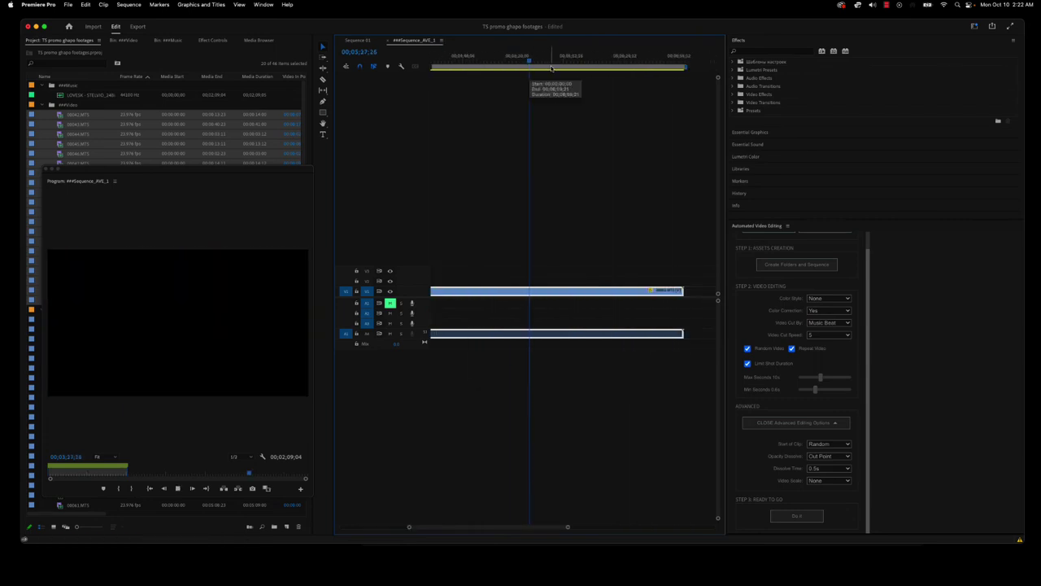
{"action": "key", "text": "space"}
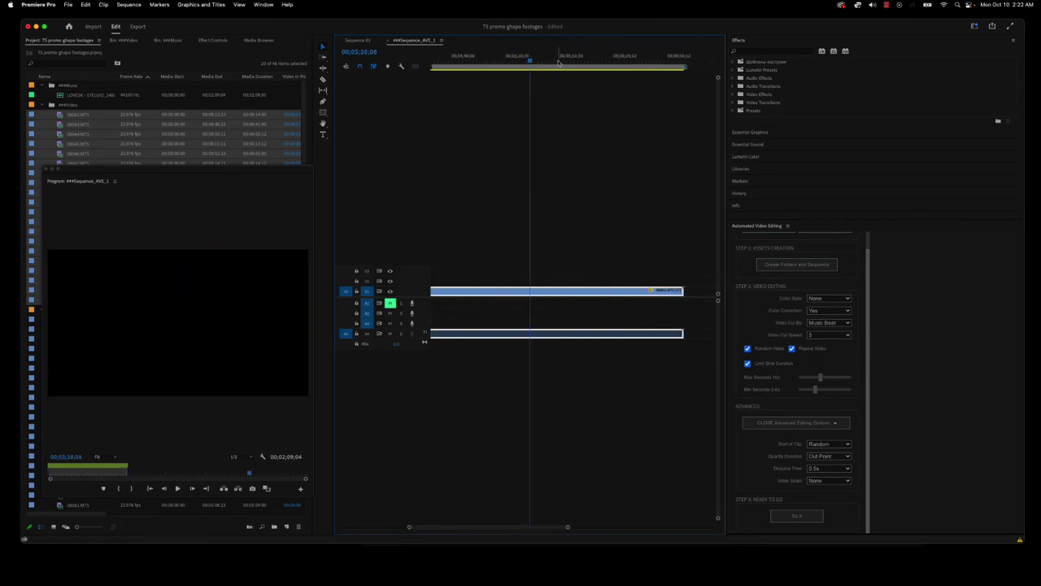
{"action": "left_click", "coordinate": [558, 63]}
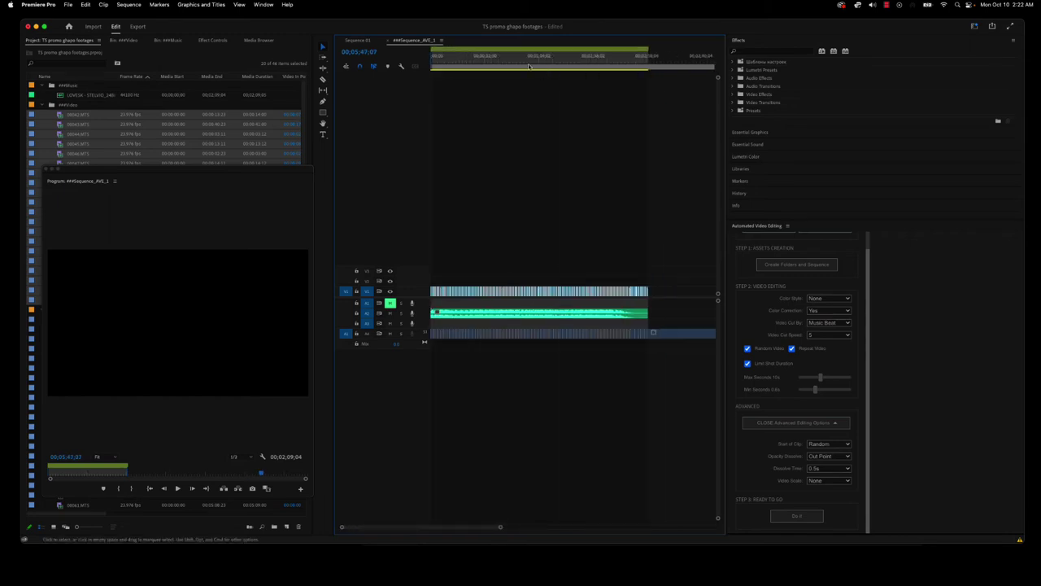
- Return the playhead to the sequence start and zoom through the beat-cut clips along the timeline
{"action": "left_click_drag", "start_coordinate": [529, 67], "coordinate": [422, 62]}
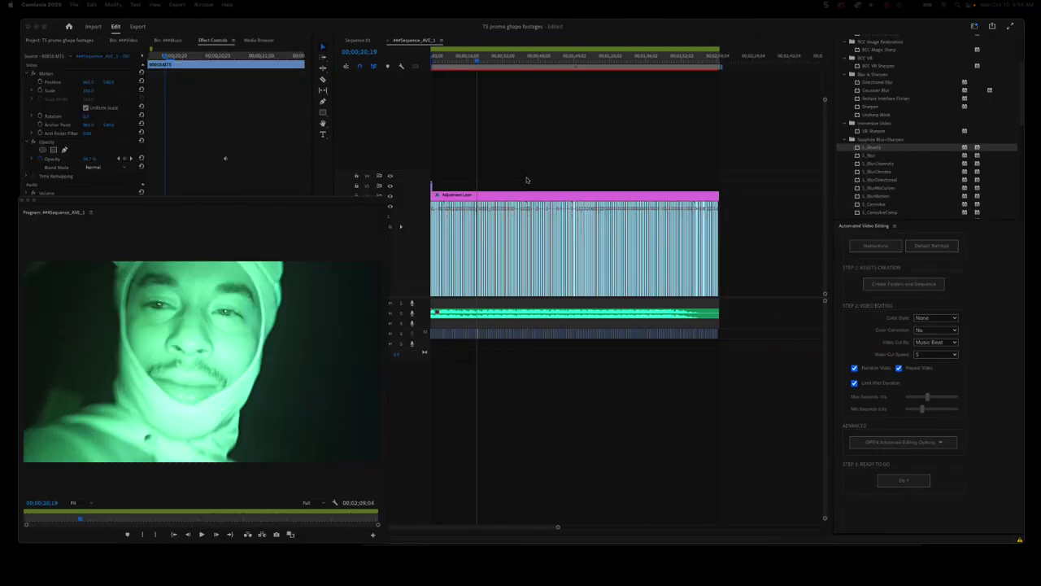
{"action": "scroll", "coordinate": [550, 247], "scroll_direction": "up", "scroll_amount": 5}
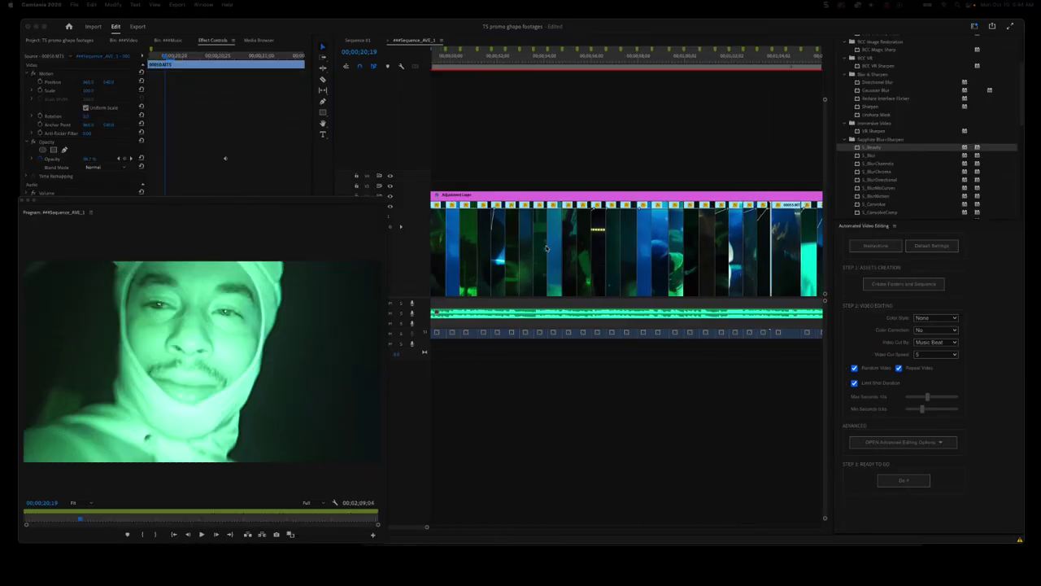
{"action": "scroll", "coordinate": [545, 249], "scroll_direction": "down", "scroll_amount": 2}
{"action": "scroll", "coordinate": [537, 252], "scroll_direction": "down", "scroll_amount": 2}
{"action": "scroll", "coordinate": [500, 256], "scroll_direction": "down", "scroll_amount": 5}
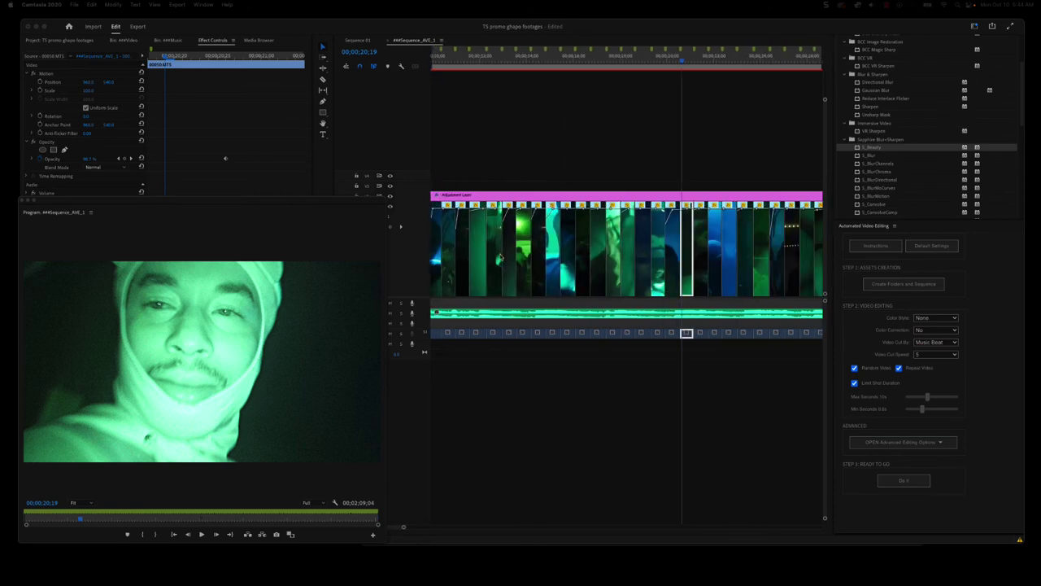
{"action": "scroll", "coordinate": [500, 257], "scroll_direction": "down", "scroll_amount": 5}
{"action": "scroll", "coordinate": [500, 257], "scroll_direction": "down", "scroll_amount": 5}
{"action": "scroll", "coordinate": [500, 258], "scroll_direction": "down", "scroll_amount": 5}
{"action": "scroll", "coordinate": [500, 258], "scroll_direction": "down", "scroll_amount": 5}
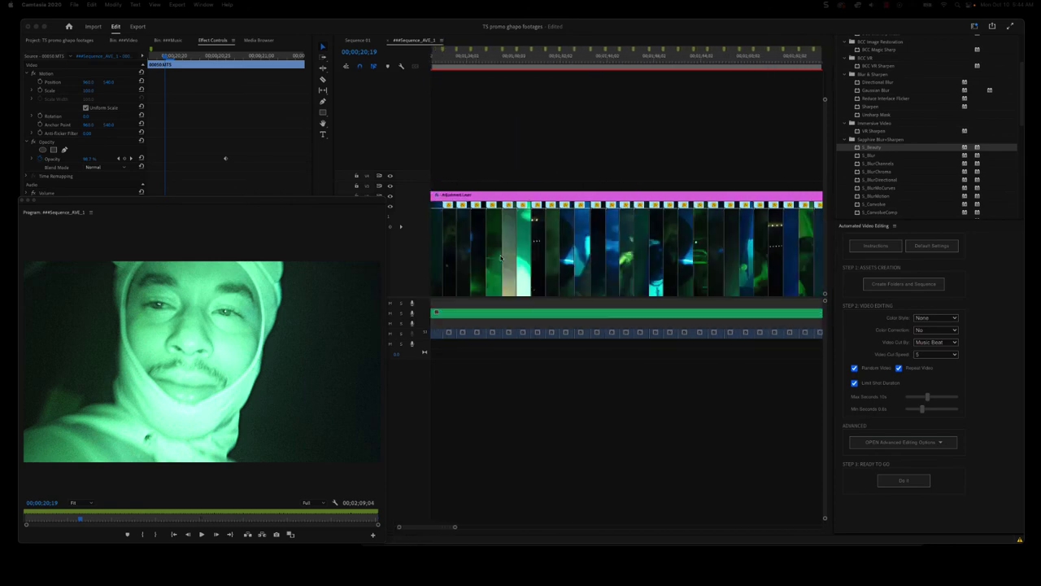
{"action": "scroll", "coordinate": [500, 259], "scroll_direction": "down", "scroll_amount": 5}
{"action": "scroll", "coordinate": [501, 260], "scroll_direction": "down", "scroll_amount": 5}
{"action": "scroll", "coordinate": [502, 261], "scroll_direction": "down", "scroll_amount": 3}
{"action": "scroll", "coordinate": [513, 261], "scroll_direction": "down", "scroll_amount": 1}
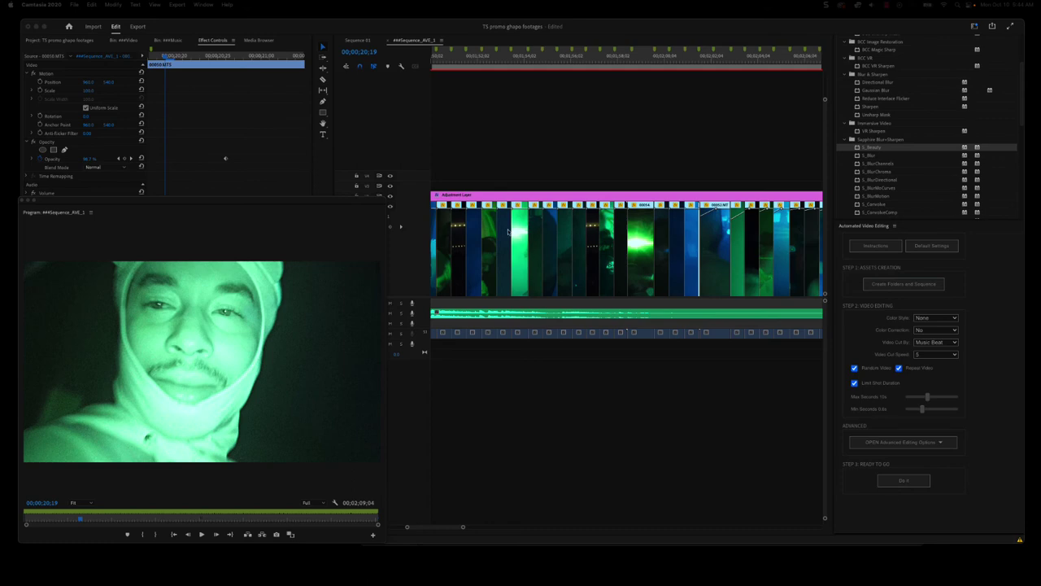
- Play the AVE sequence from around 1:41, then stop playback
{"action": "left_click", "coordinate": [461, 79]}
{"action": "left_click_drag", "start_coordinate": [443, 59], "coordinate": [434, 179]}
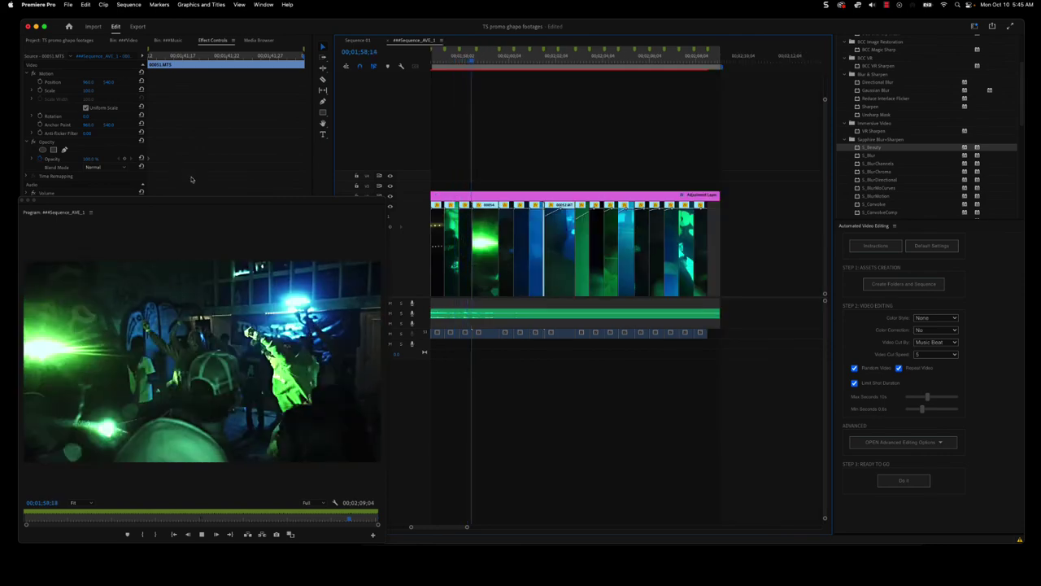
{"action": "key", "text": "space"}
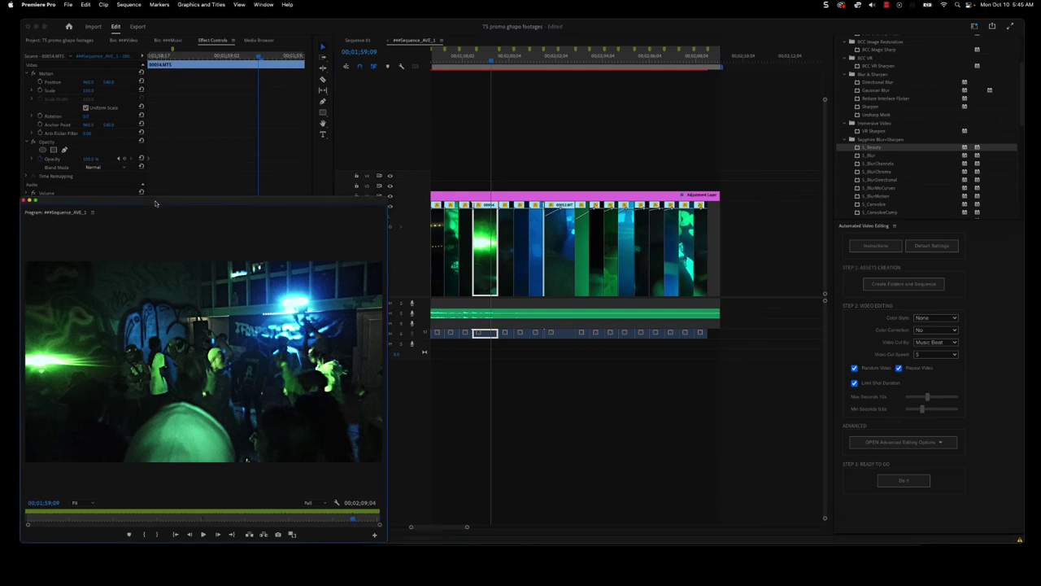
- Undock the Program monitor as a floating window and show the Project panel
{"action": "left_click_drag", "start_coordinate": [49, 210], "coordinate": [273, 162]}
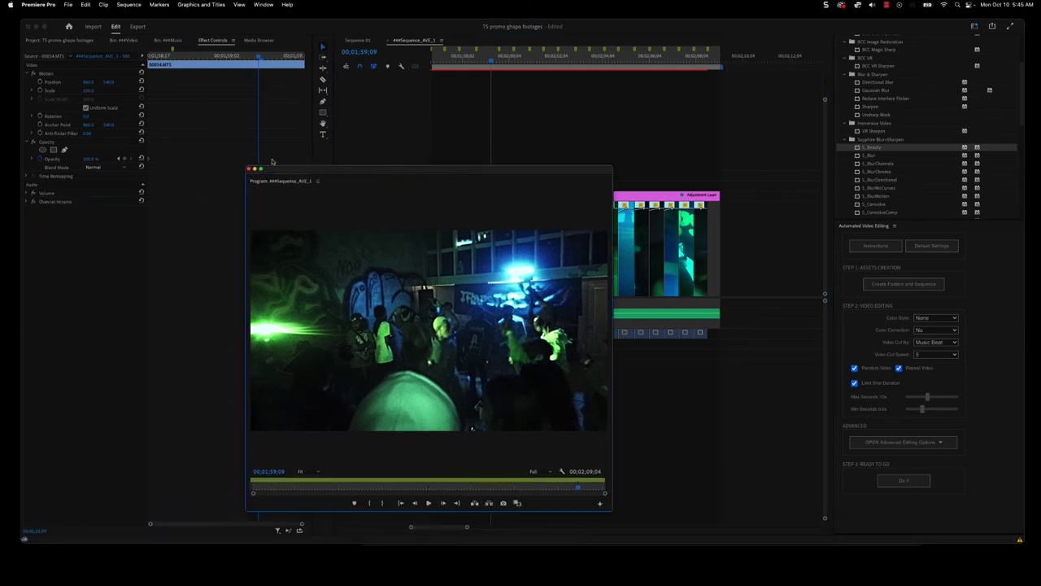
{"action": "left_click", "coordinate": [71, 40]}
{"action": "left_click", "coordinate": [95, 249]}
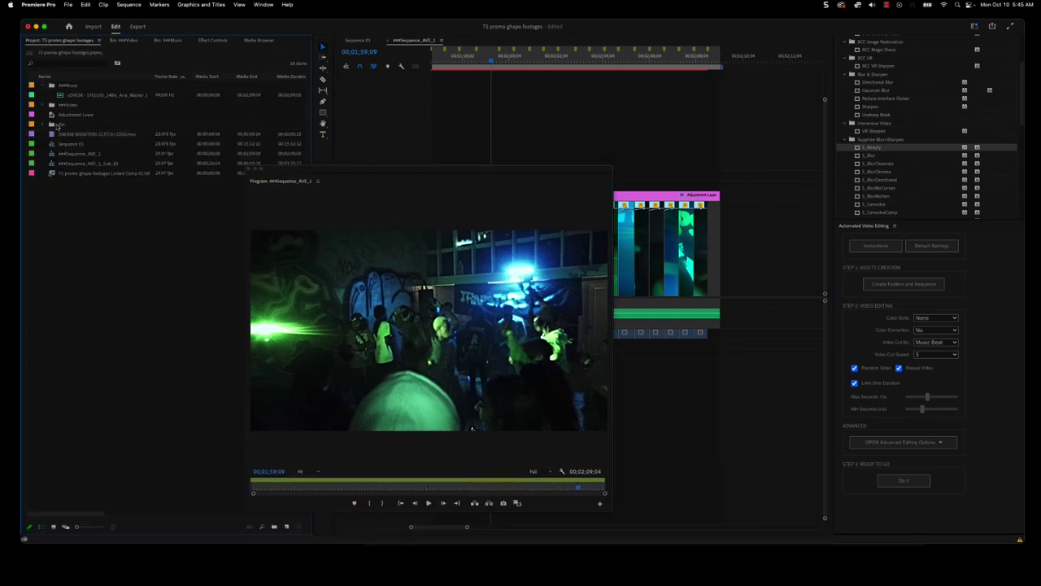
- Browse the Bin, ###Music and ###Video bins, then move the floating monitor left
{"action": "double_click", "coordinate": [57, 124]}
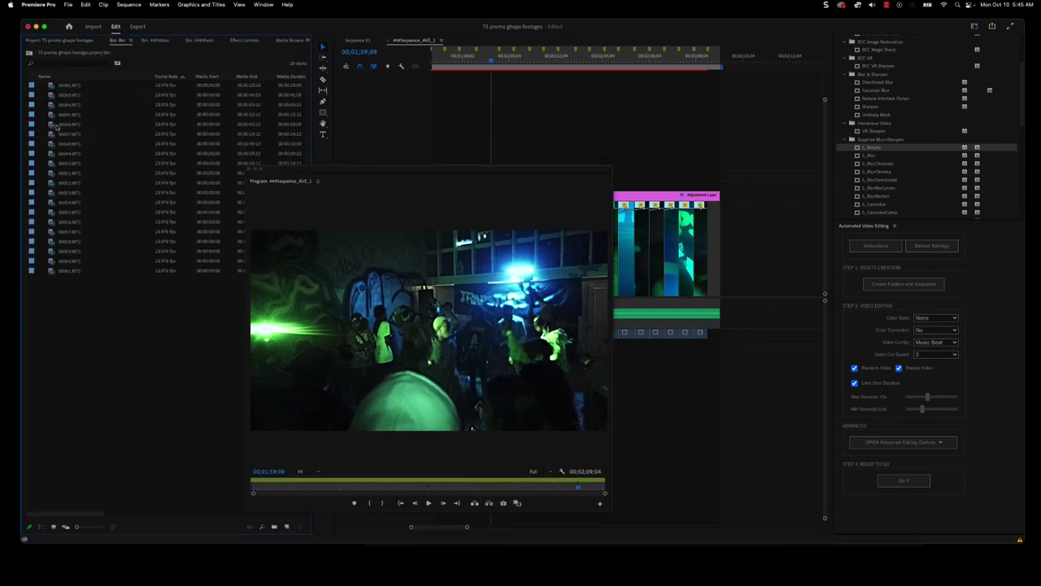
{"action": "left_click", "coordinate": [29, 53]}
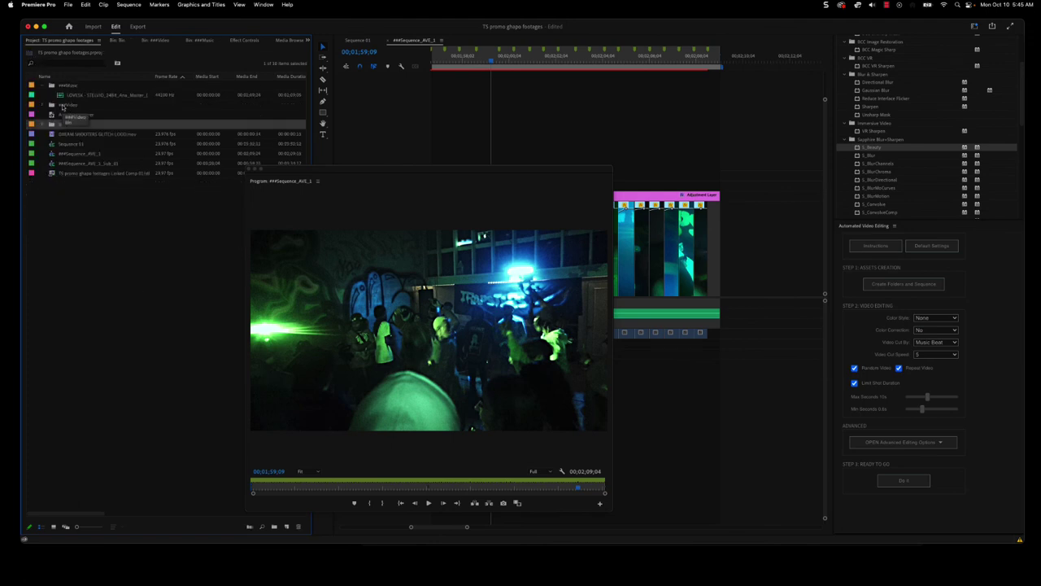
{"action": "double_click", "coordinate": [72, 87]}
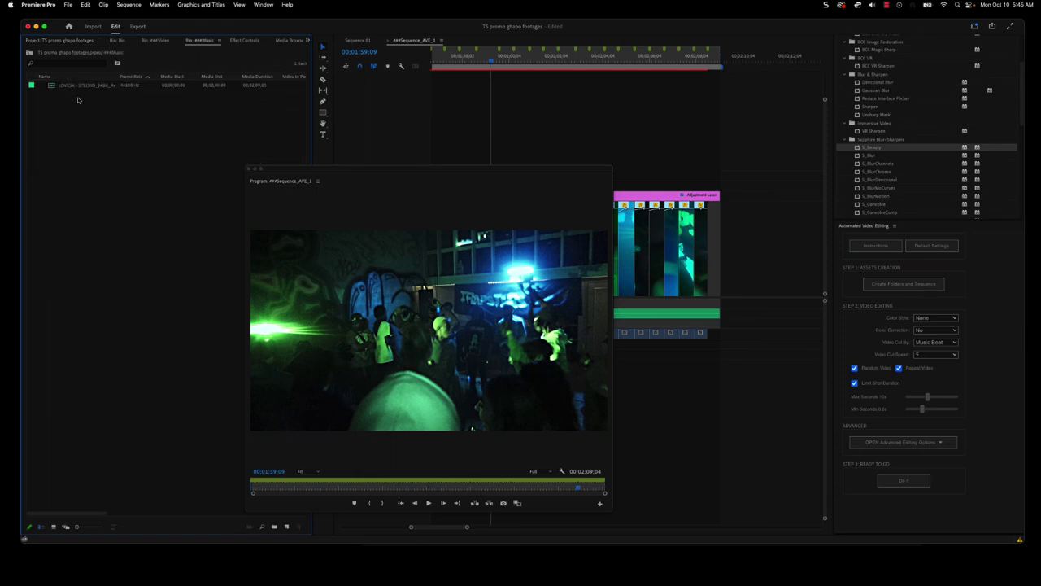
{"action": "left_click", "coordinate": [30, 54]}
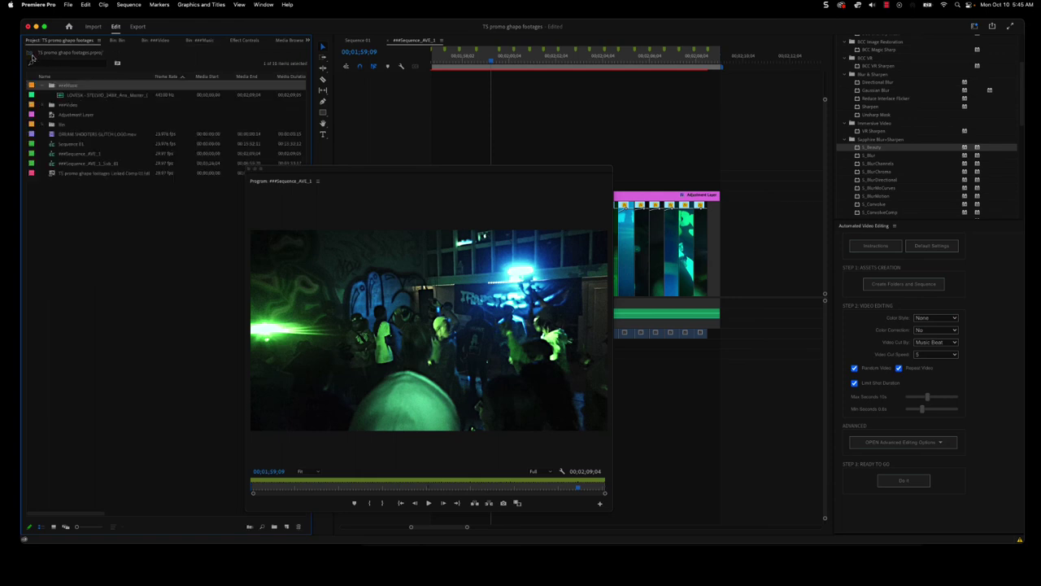
{"action": "left_click", "coordinate": [42, 86]}
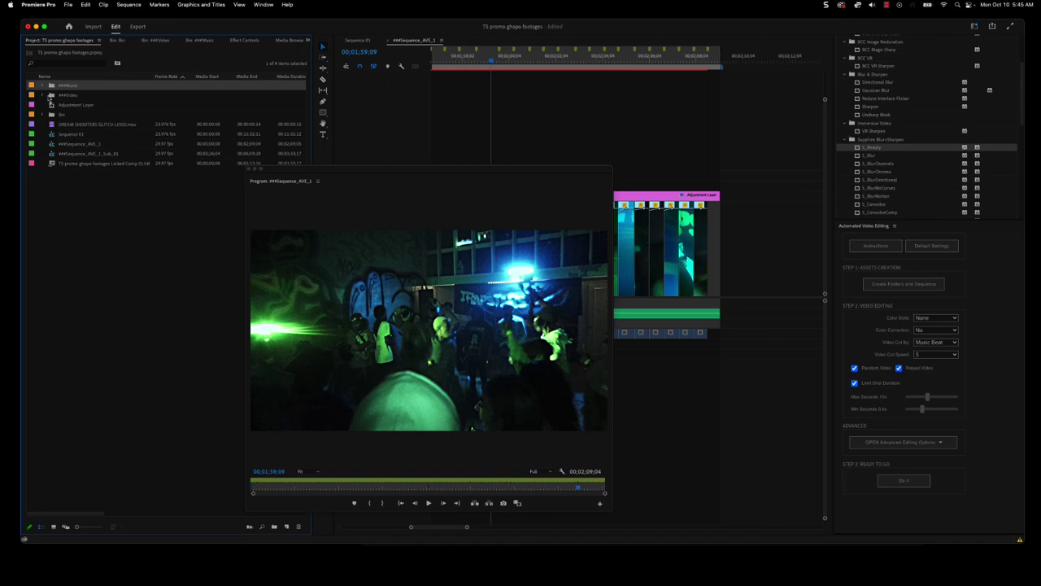
{"action": "double_click", "coordinate": [51, 95]}
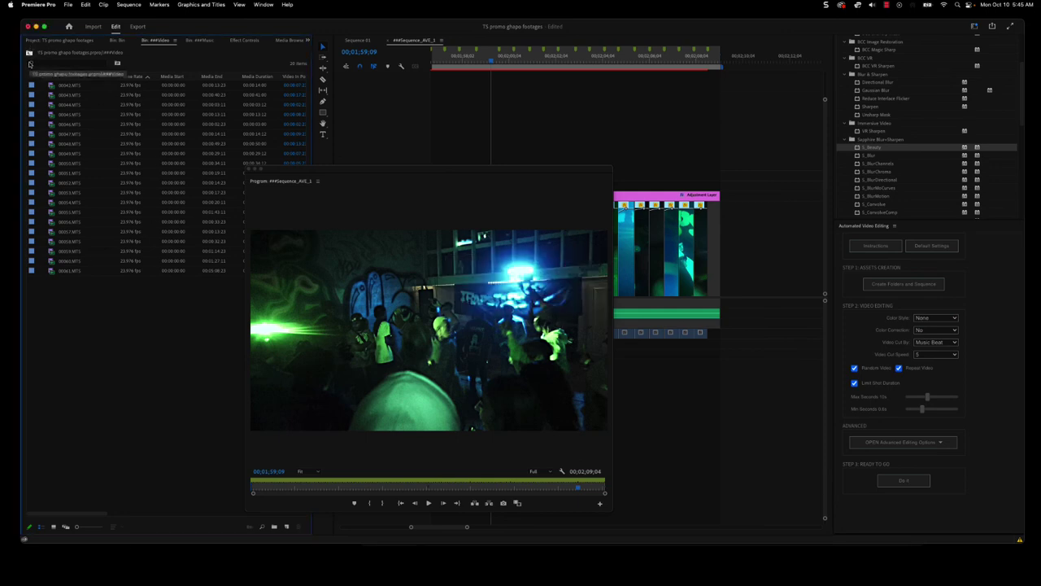
{"action": "left_click", "coordinate": [29, 54]}
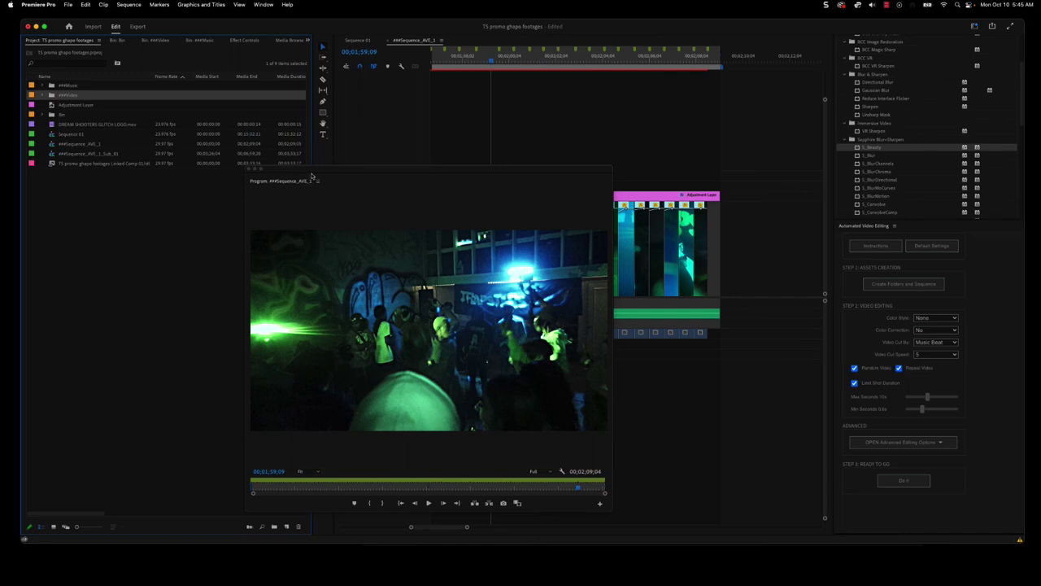
{"action": "left_click_drag", "start_coordinate": [312, 176], "coordinate": [147, 144]}
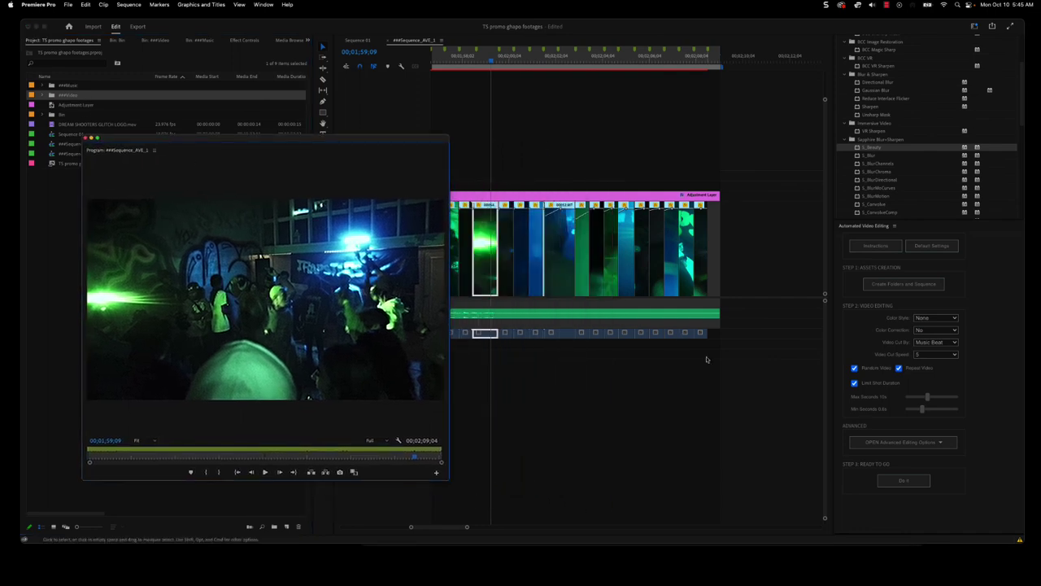